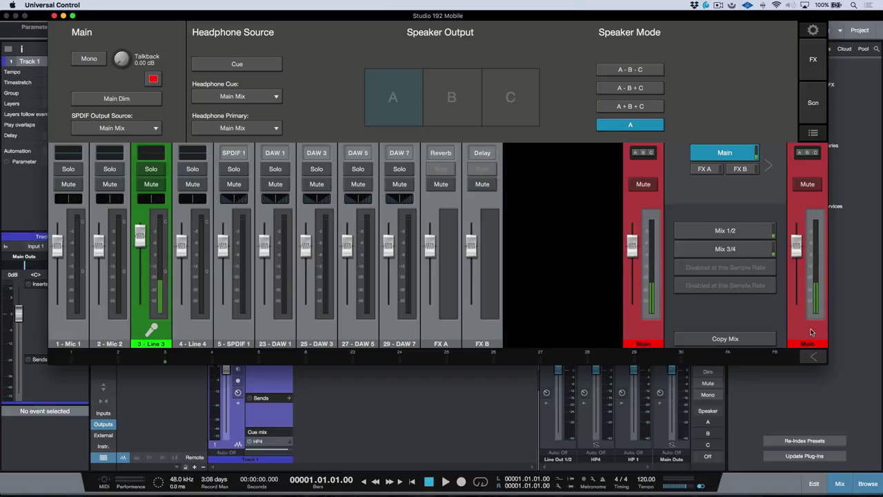
# Step: Compare Line 3's gate and compressor with the Main strip's headphone and speaker settings, ending on Main
pyautogui.click(166, 335)
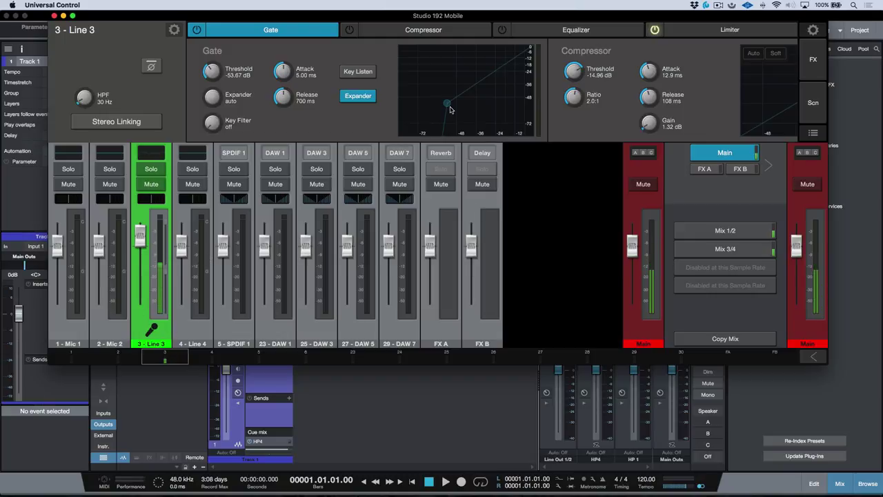
pyautogui.click(639, 333)
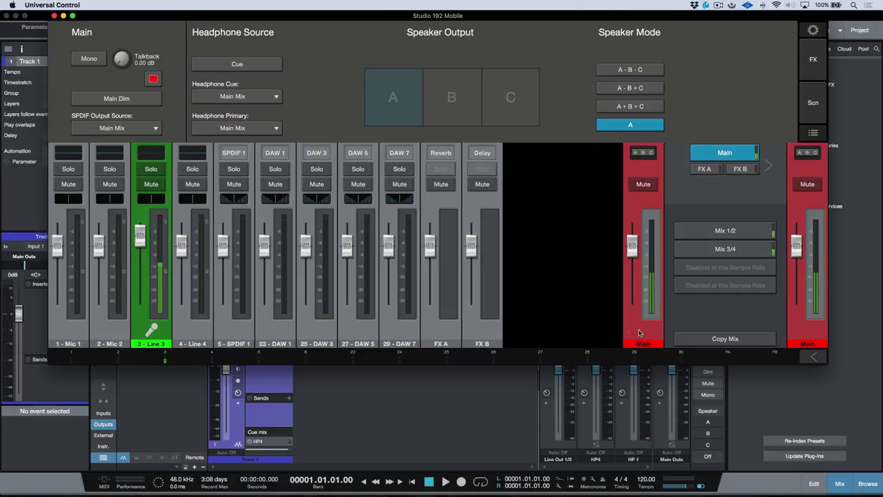
pyautogui.click(161, 336)
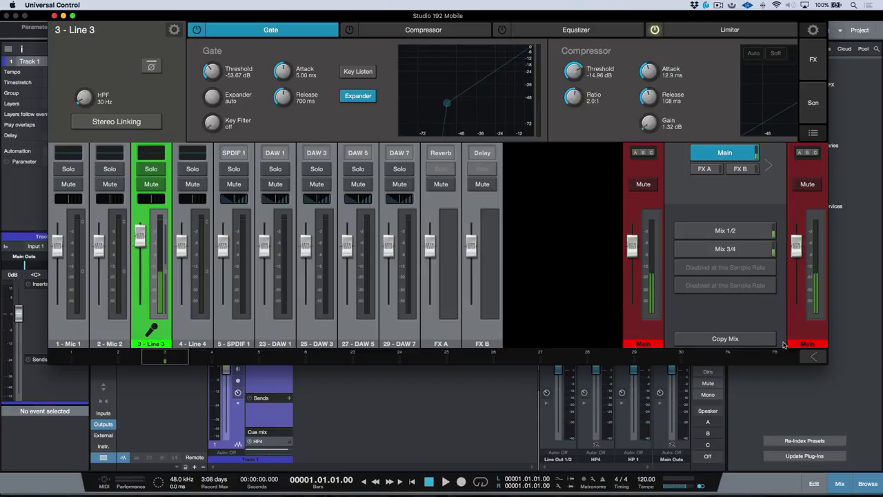
pyautogui.click(804, 343)
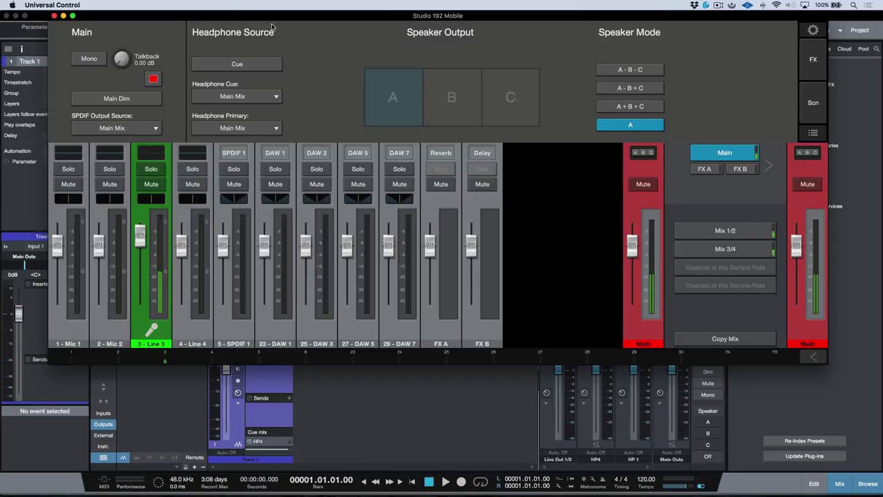
pyautogui.click(252, 101)
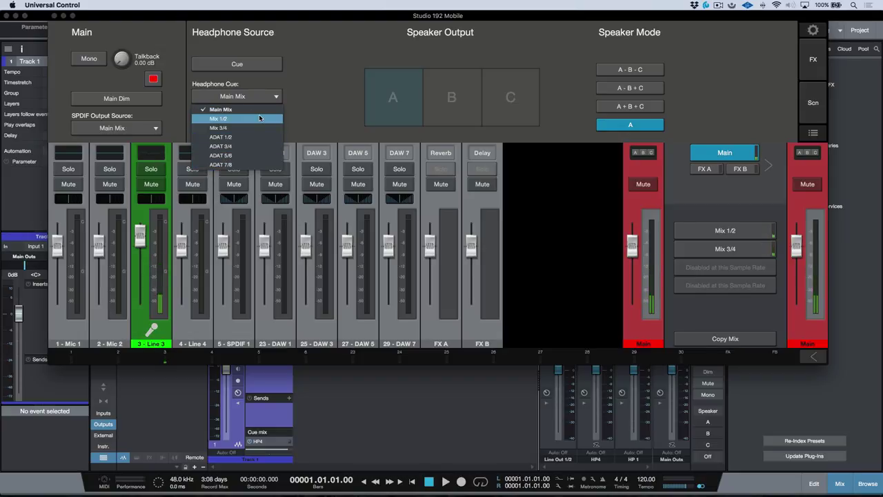
pyautogui.click(349, 107)
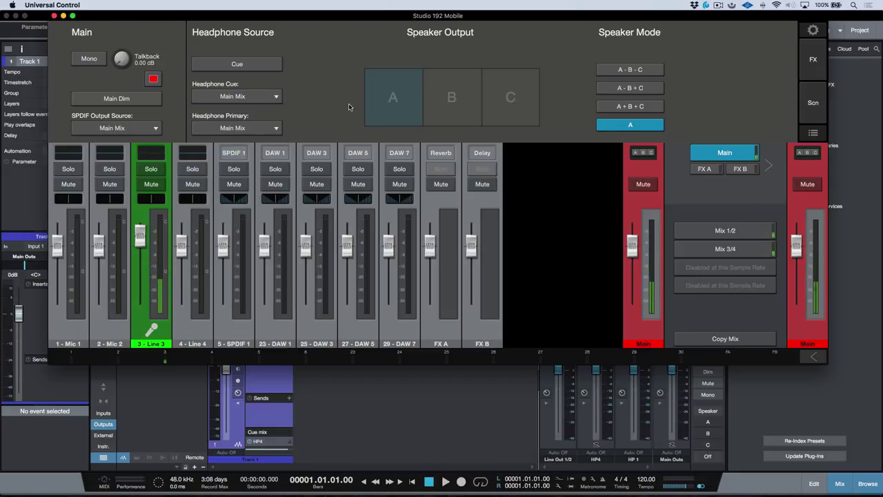
pyautogui.click(258, 128)
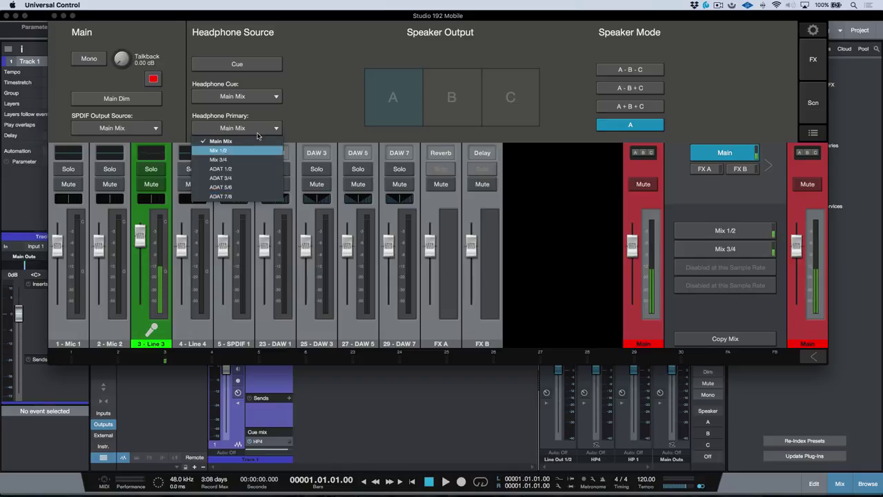
pyautogui.click(325, 90)
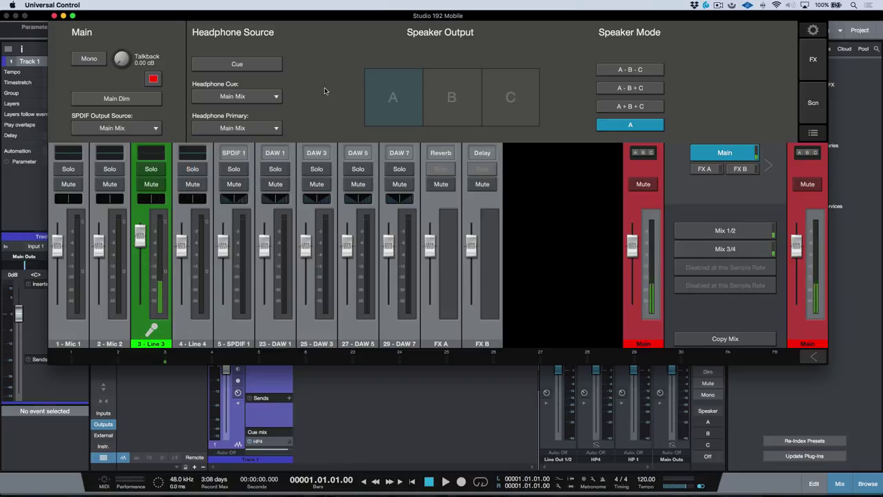
pyautogui.click(260, 67)
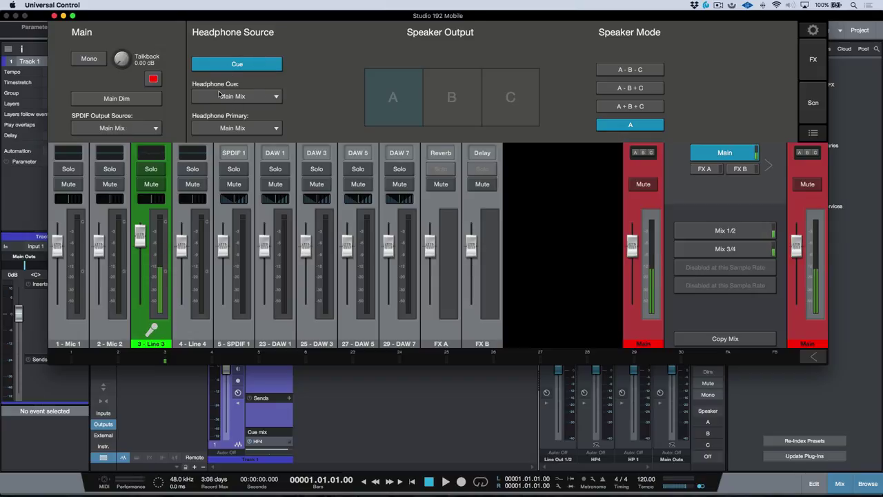
pyautogui.click(271, 65)
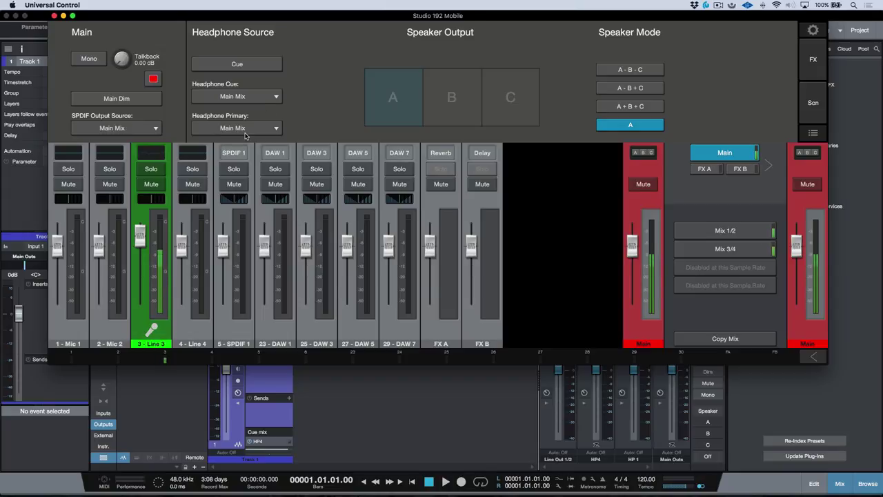
# Step: Show Studio One beside Universal Control and try headphone Cue Mix 1/2 with Primary Mix 3/4
pyautogui.press('super+Tab')
pyautogui.press('super+Tab')
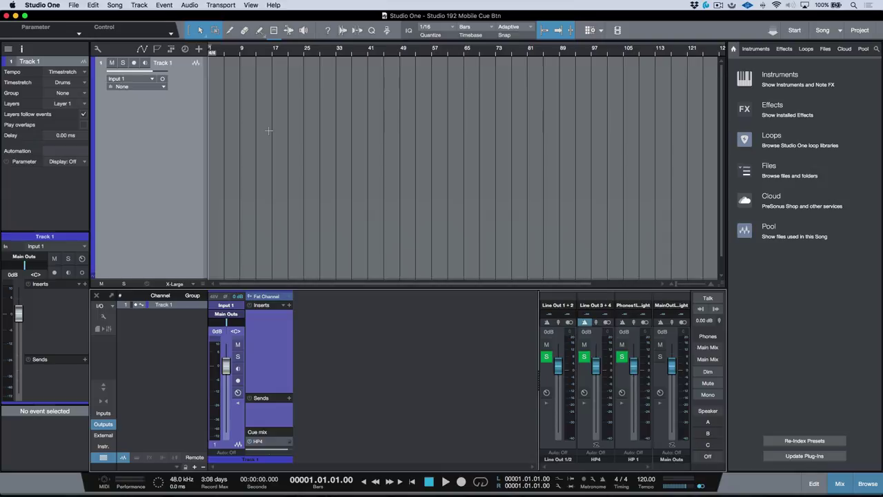
pyautogui.doubleClick(531, 17)
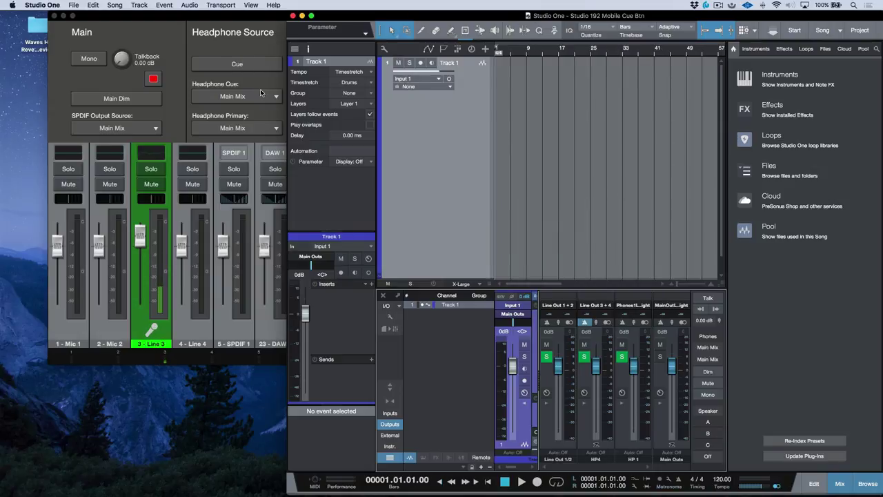
pyautogui.click(709, 348)
pyautogui.click(723, 367)
pyautogui.click(711, 361)
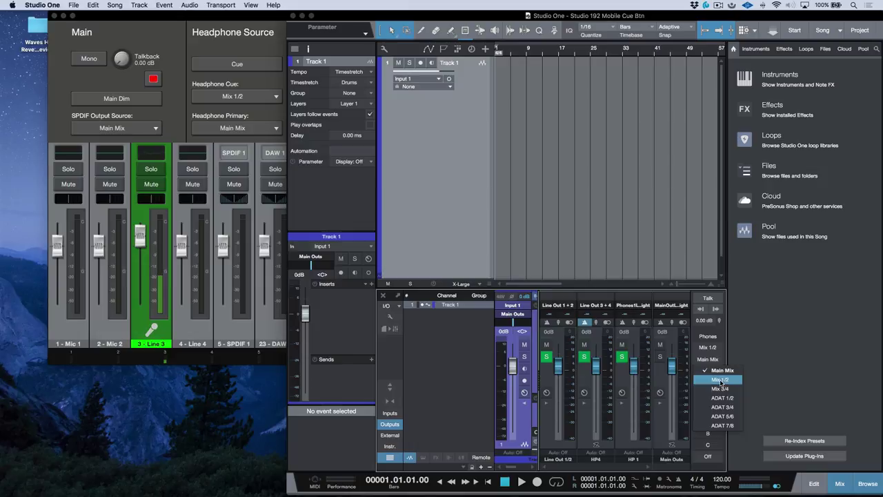
pyautogui.click(719, 389)
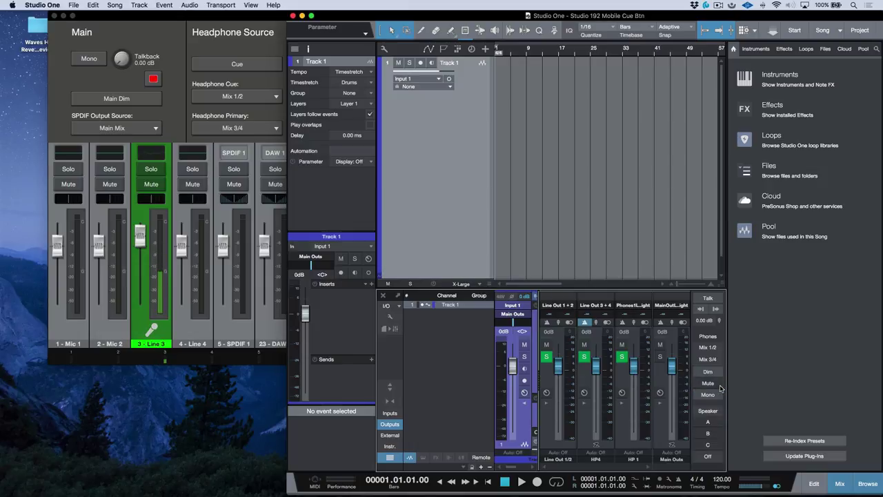
# Step: Set headphone Cue back to Main Mix and headphone Primary to ADAT 1/2
pyautogui.click(708, 347)
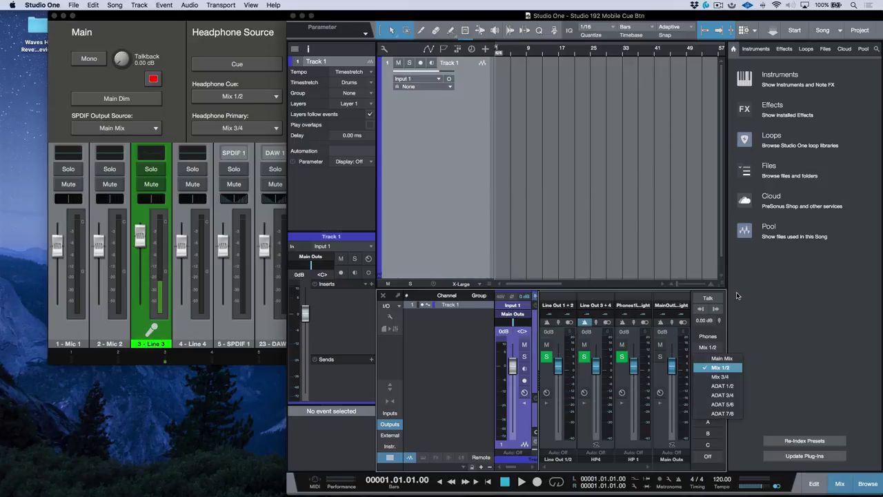
pyautogui.click(718, 358)
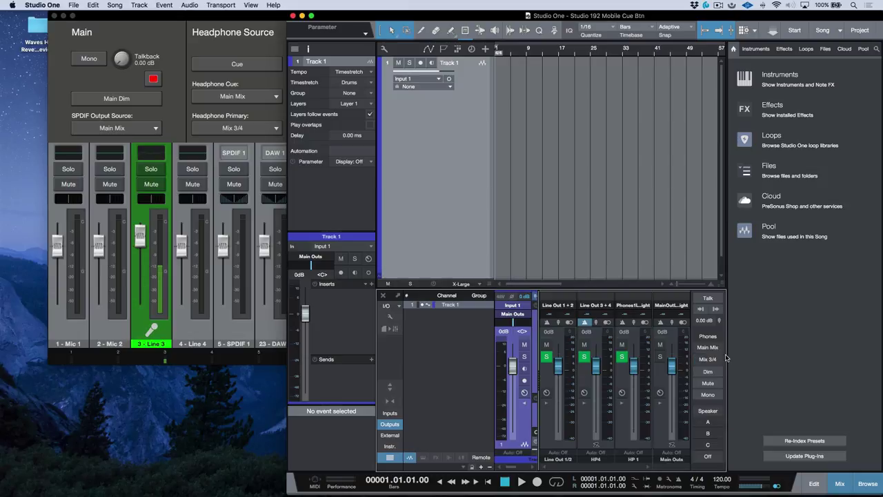
pyautogui.click(711, 360)
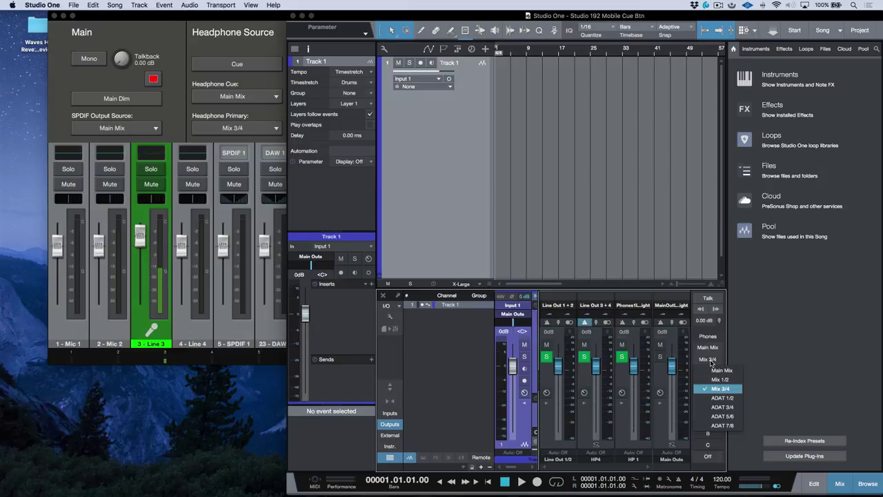
pyautogui.click(722, 398)
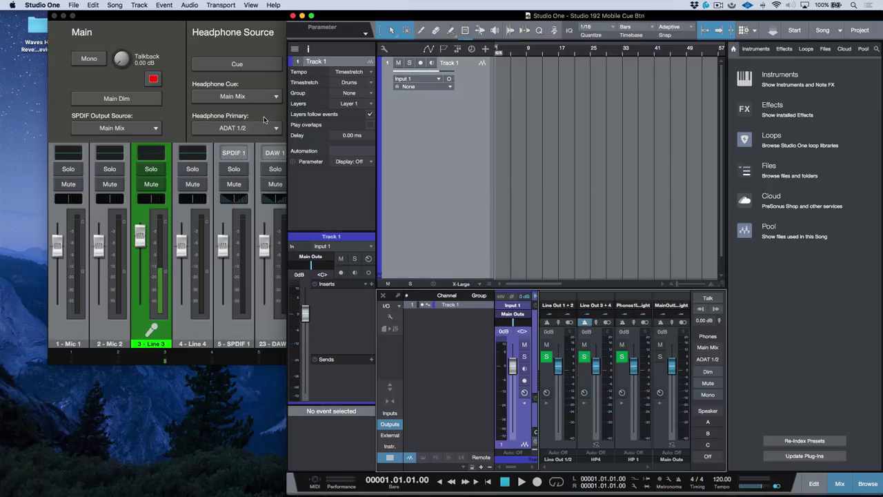
# Step: Toggle the headphone Cue button until Cue (Main Mix) is lit, then return to Studio One
pyautogui.click(257, 65)
pyautogui.click(256, 65)
pyautogui.click(257, 65)
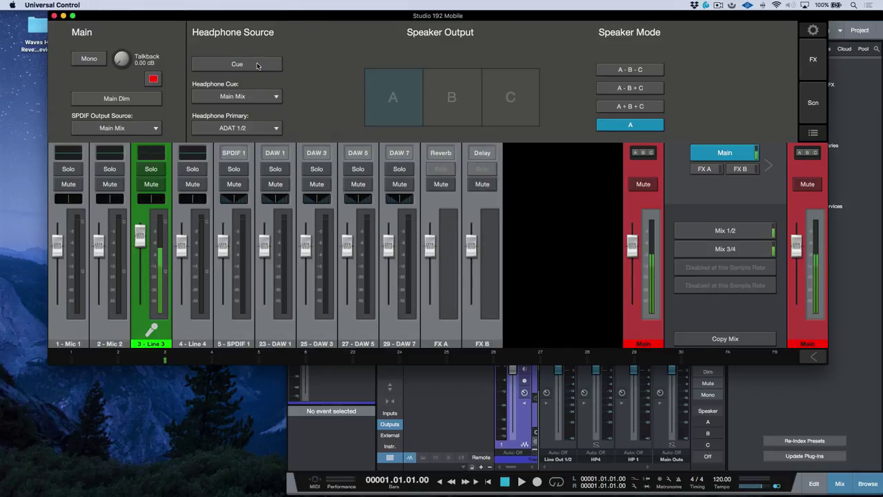
pyautogui.click(256, 65)
pyautogui.click(256, 64)
pyautogui.click(256, 65)
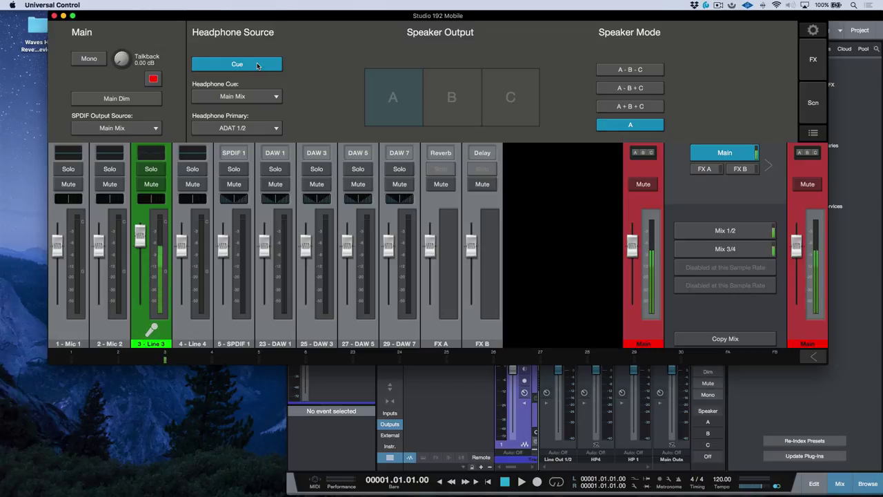
pyautogui.press('super+Tab')
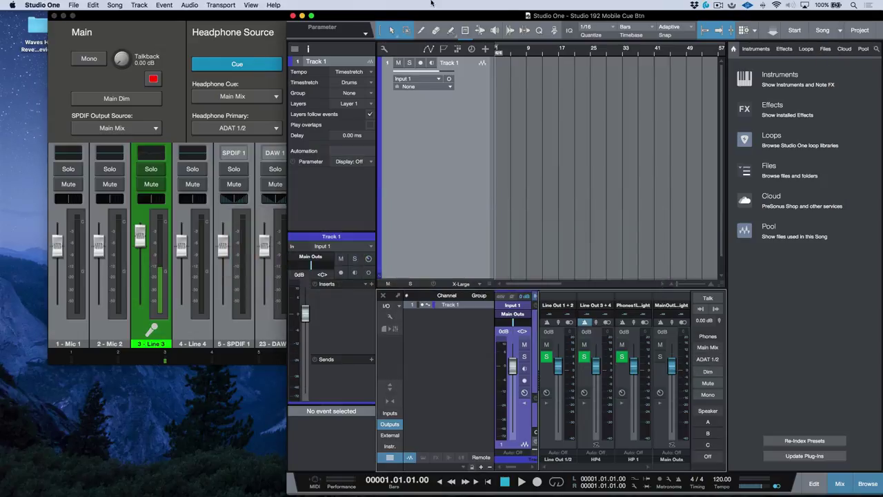
# Step: Maximize Studio One and tick Cue mix for the HP4 output in Audio I/O Setup
pyautogui.doubleClick(498, 16)
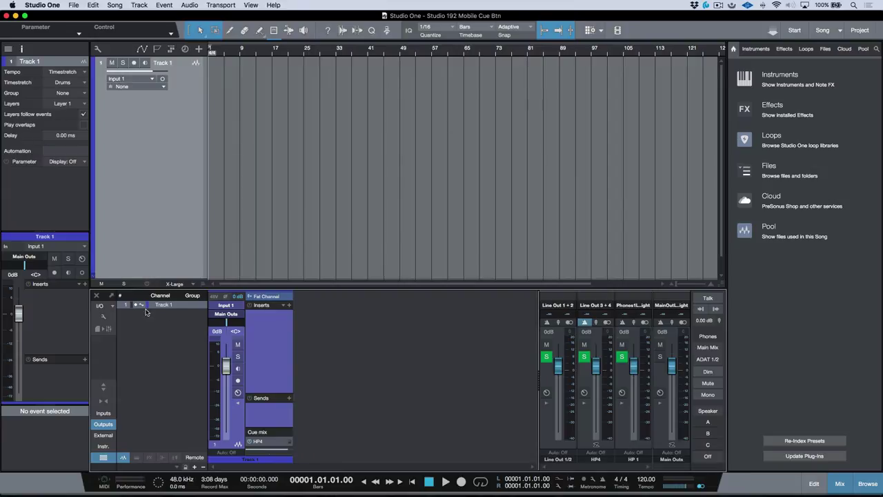
pyautogui.click(100, 305)
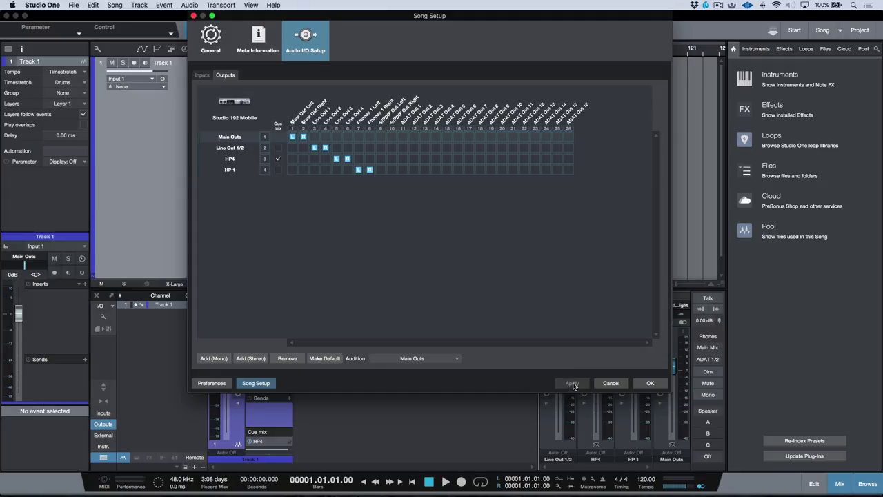
pyautogui.click(650, 383)
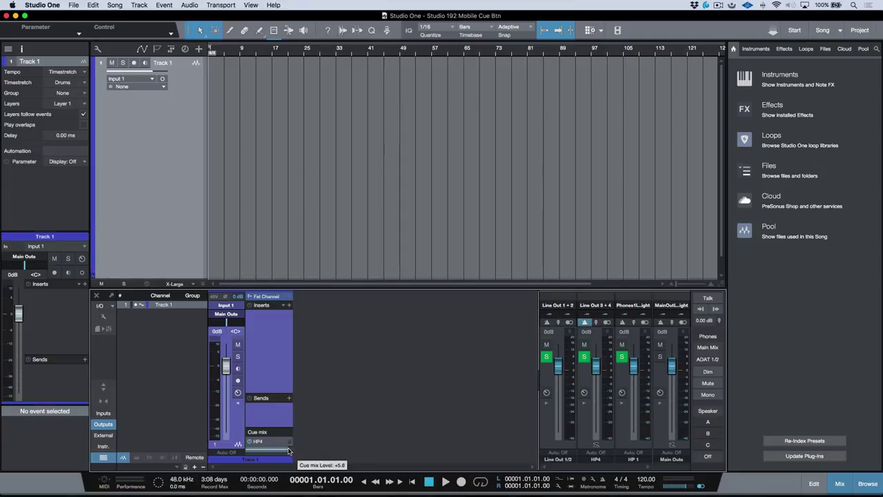
# Step: Nudge Track 1's HP4 cue send and enable the HP4 click at about -7.7 dB
pyautogui.moveTo(290, 452)
pyautogui.mouseDown()
pyautogui.moveTo(279, 452)
pyautogui.moveTo(290, 453)
pyautogui.mouseUp()
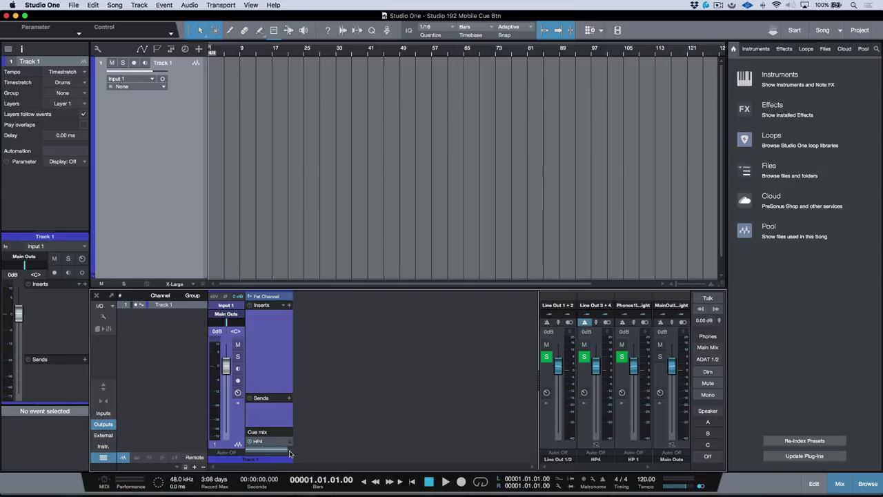
pyautogui.click(586, 438)
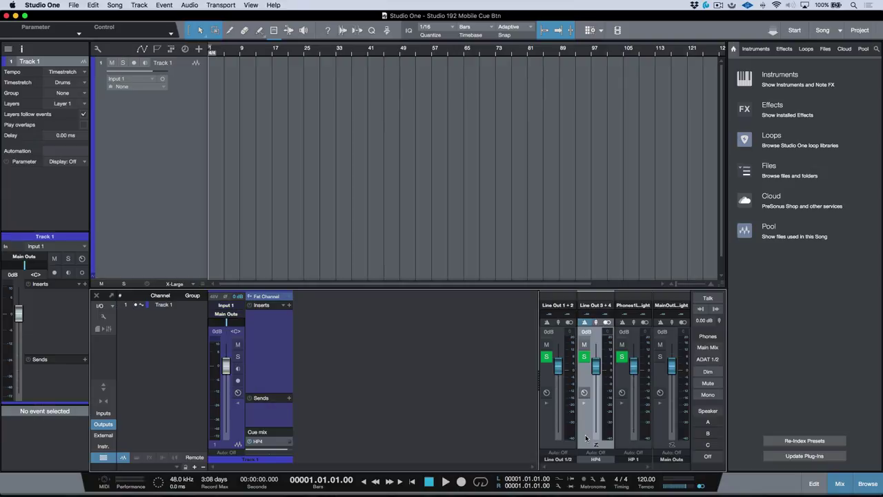
pyautogui.click(584, 323)
pyautogui.moveTo(597, 365); pyautogui.dragTo(597, 361)
# Step: Restore Studio One's window and bring the Universal Control mixer forward
pyautogui.doubleClick(545, 19)
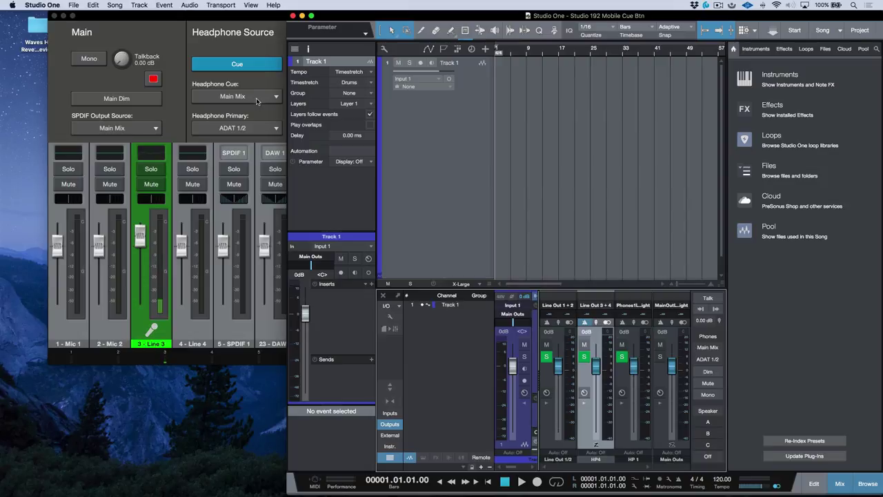
pyautogui.click(266, 64)
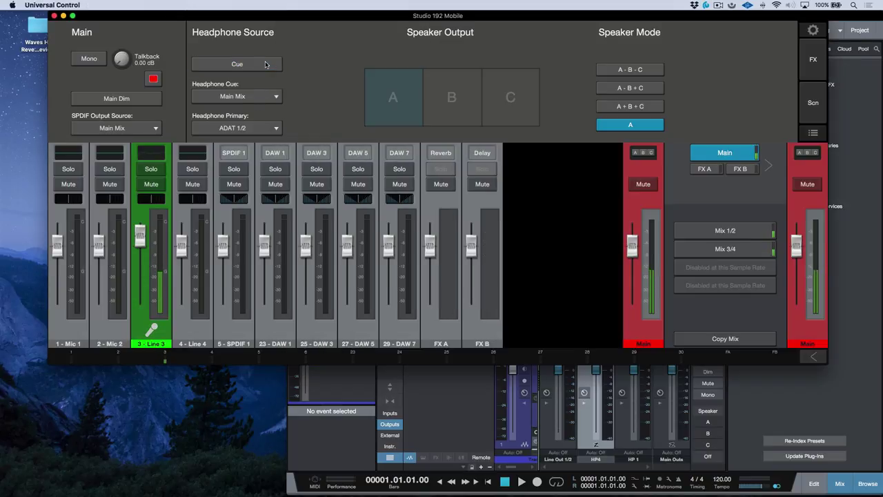
pyautogui.click(241, 129)
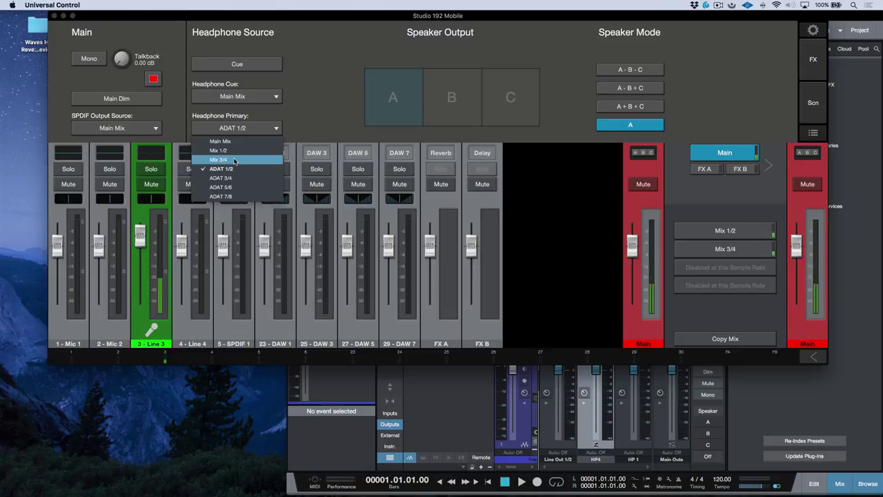
pyautogui.click(309, 102)
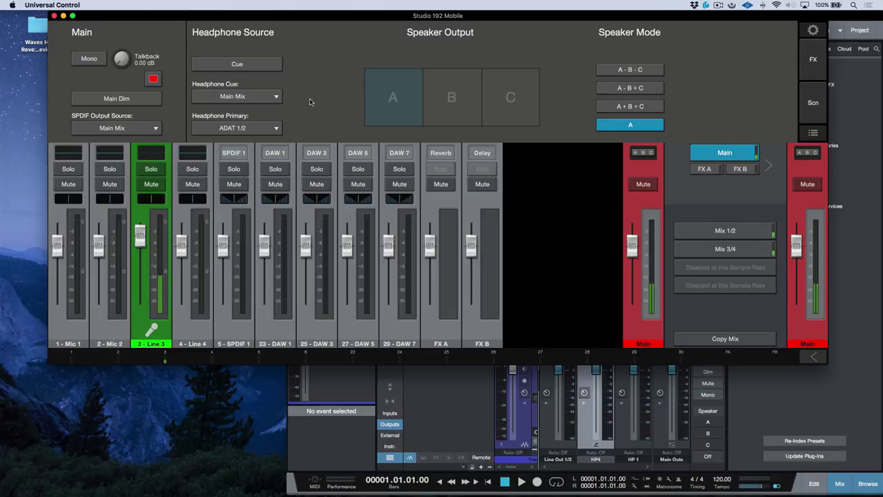
# Step: Set headphone Cue to Mix 3/4 and Primary to Main Mix, with Cue listening on
pyautogui.click(260, 98)
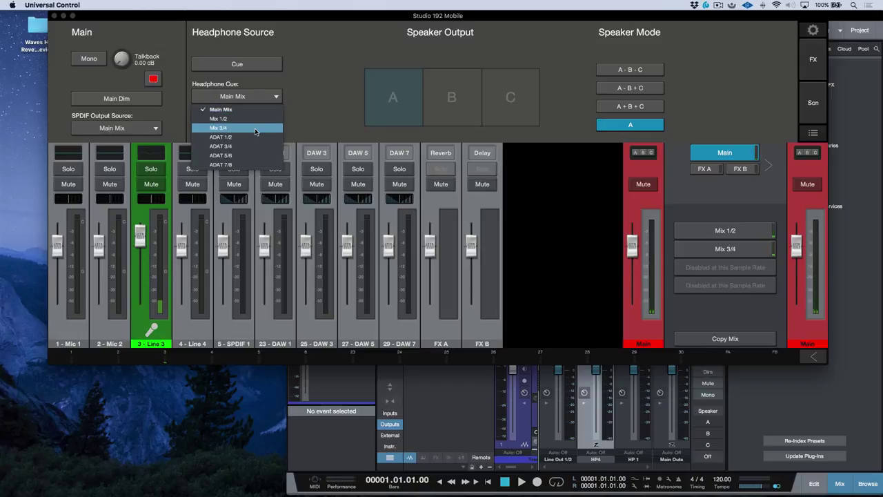
pyautogui.click(257, 127)
pyautogui.click(275, 129)
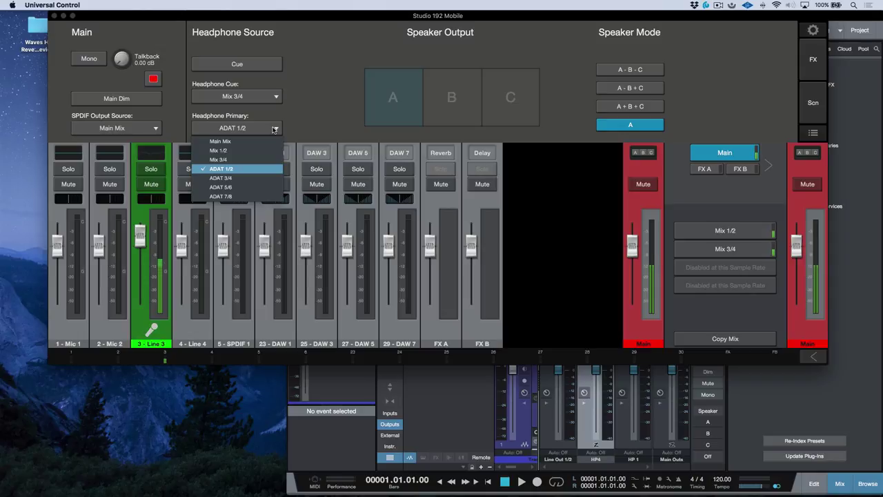
pyautogui.click(243, 142)
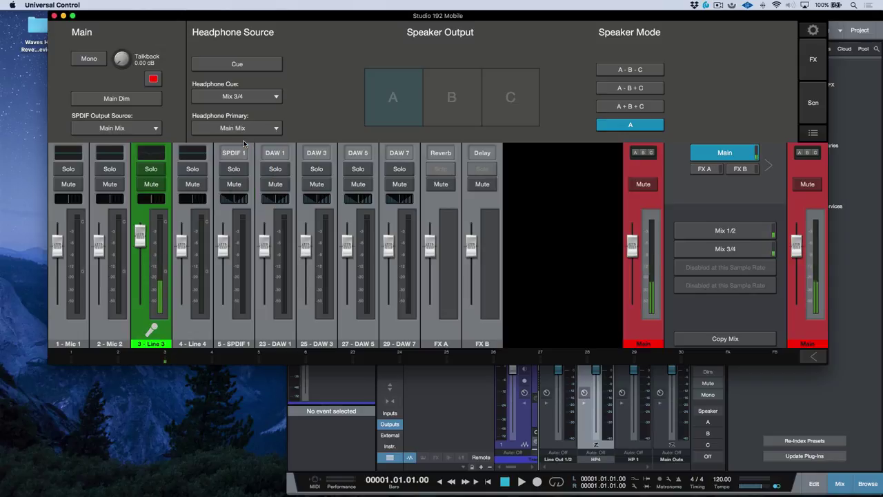
pyautogui.click(257, 65)
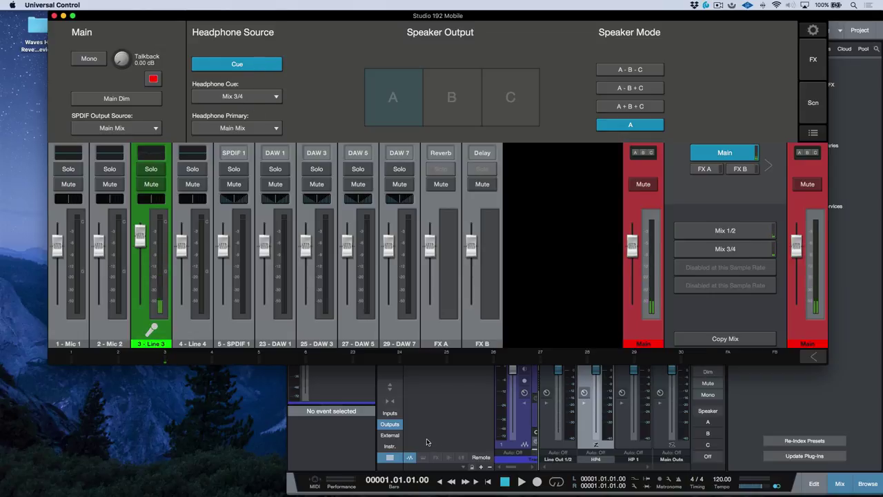
pyautogui.press('super+Tab')
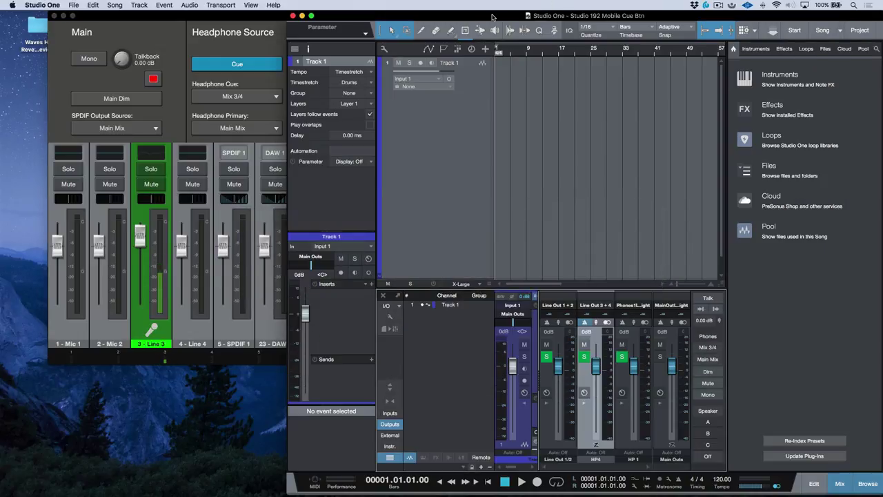
# Step: Maximize the Studio One song window by double-clicking its title bar
pyautogui.doubleClick(493, 15)
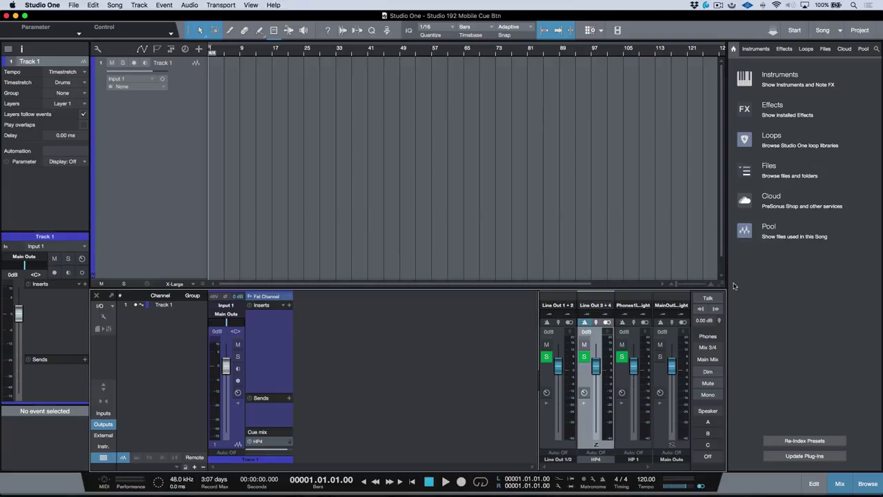
# Step: Cmd+Tab between the apps, ending with Universal Control showing Cue Mix 3/4 and Primary Main Mix
pyautogui.press('super+Tab')
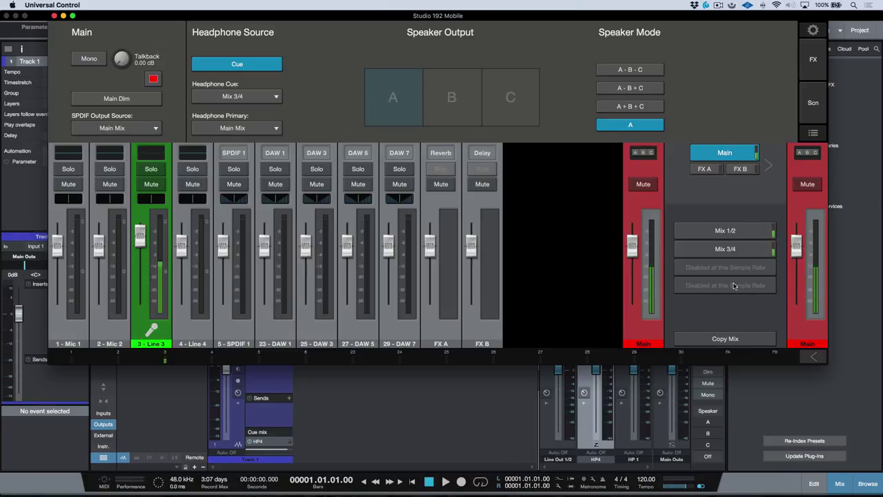
pyautogui.press('super+Tab')
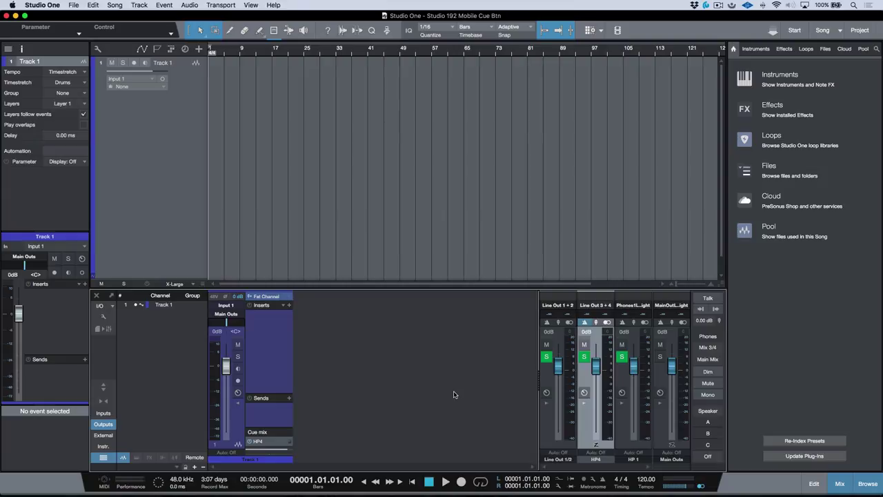
pyautogui.press('super+Tab')
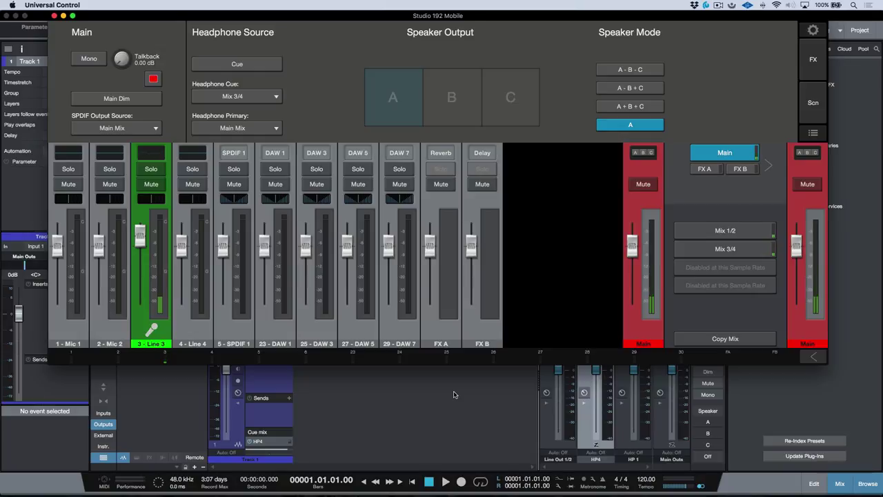
# Step: Cmd+Tab back to Studio One's song window showing the HP4 cue output
pyautogui.press('super+Tab')
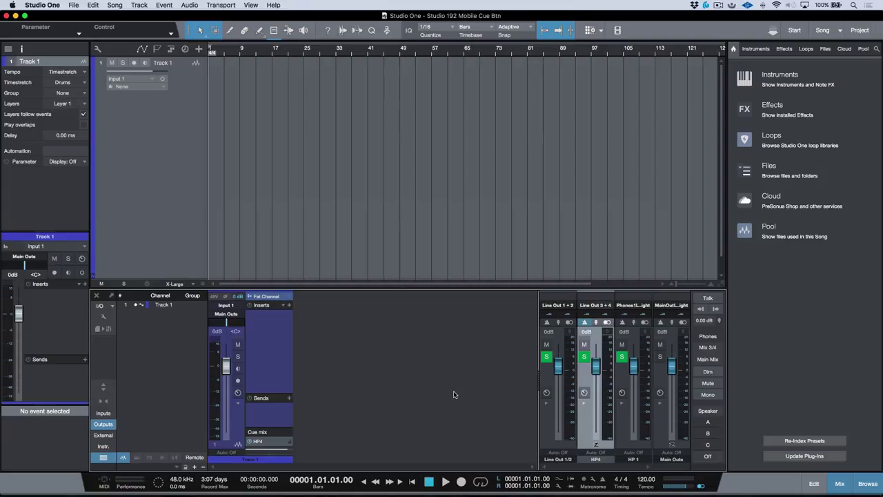
pyautogui.press('super+Tab')
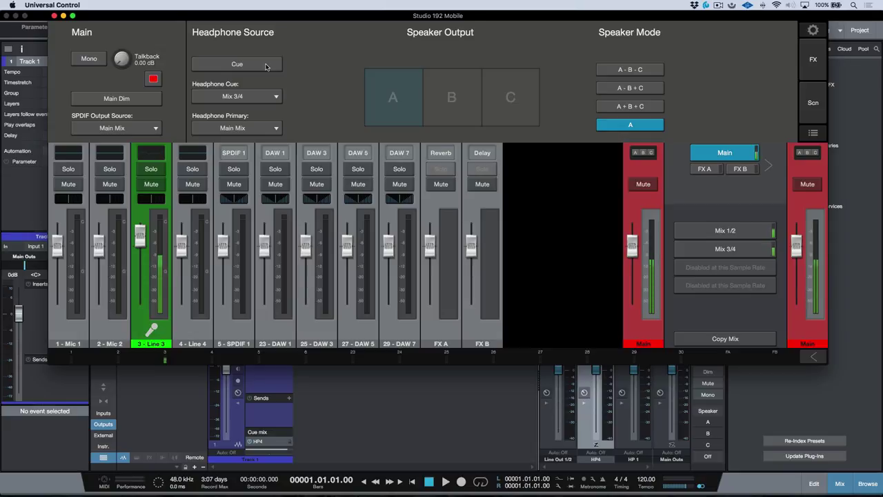
pyautogui.click(266, 65)
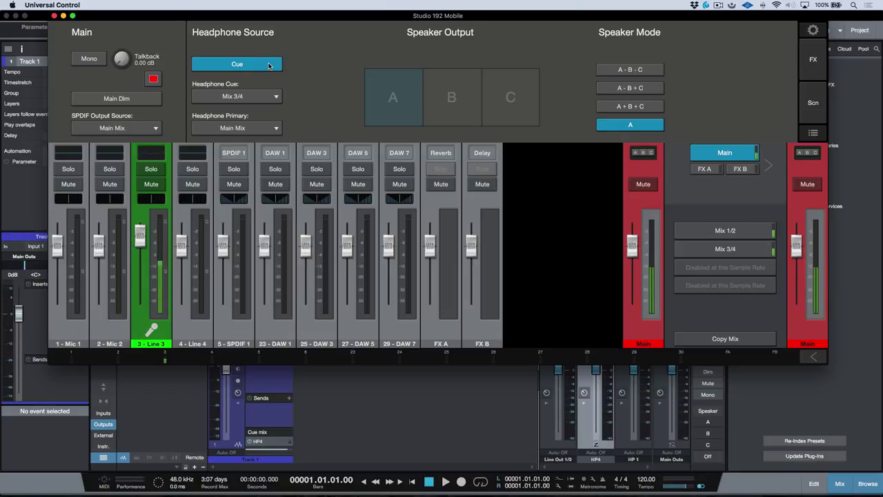
pyautogui.click(269, 65)
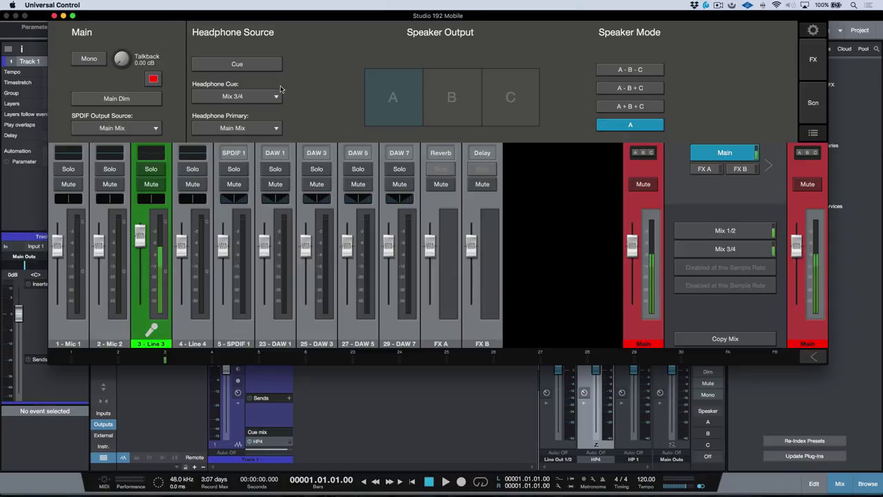
pyautogui.press('super+Tab')
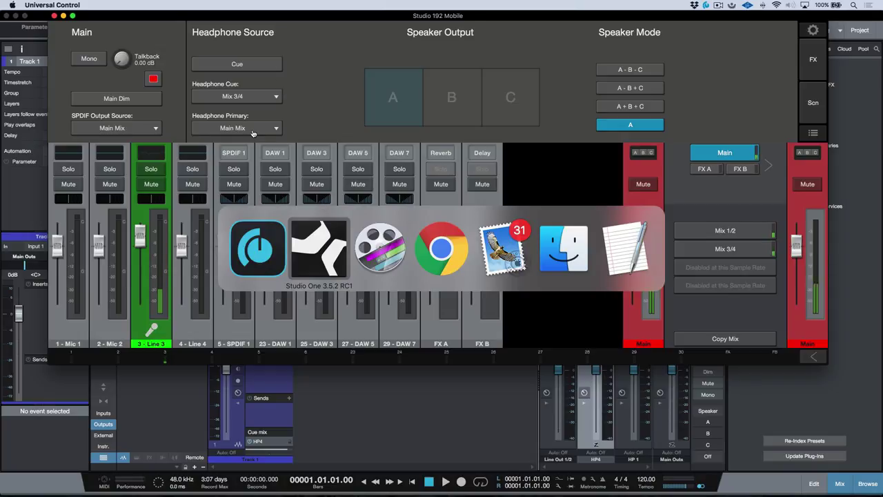